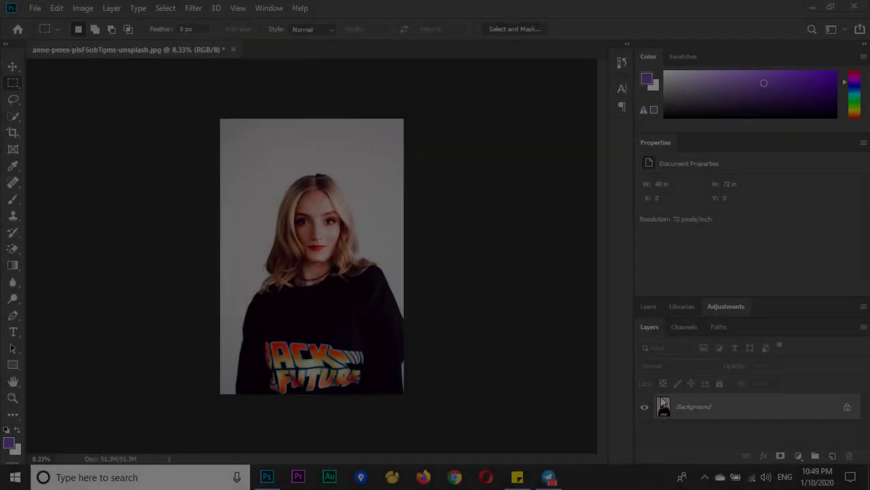
Fit the photo in the window and brush a Quick Selection over the woman's hair and shirt
{"action": "key", "text": "ctrl+0"}
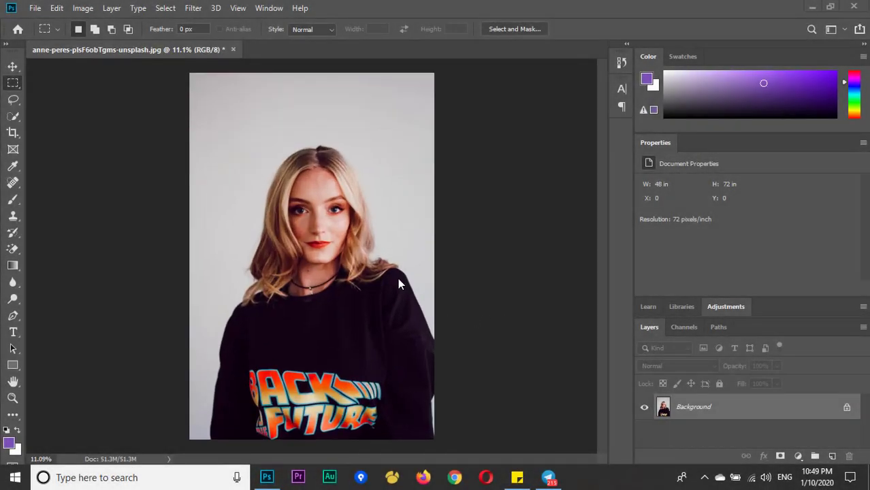
{"action": "key", "text": "ctrl+plus"}
{"action": "key", "text": "ctrl+minus"}
{"action": "key", "text": "ctrl+0"}
{"action": "key", "text": "ctrl+plus"}
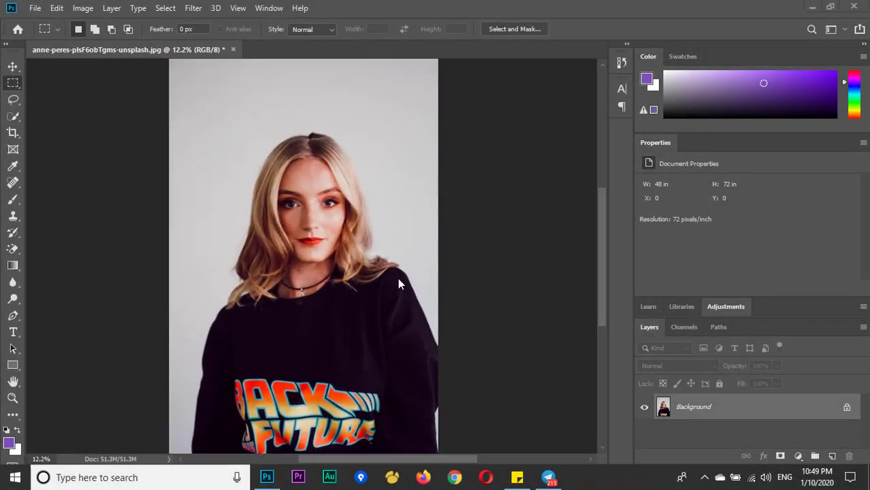
{"action": "key", "text": "ctrl+minus"}
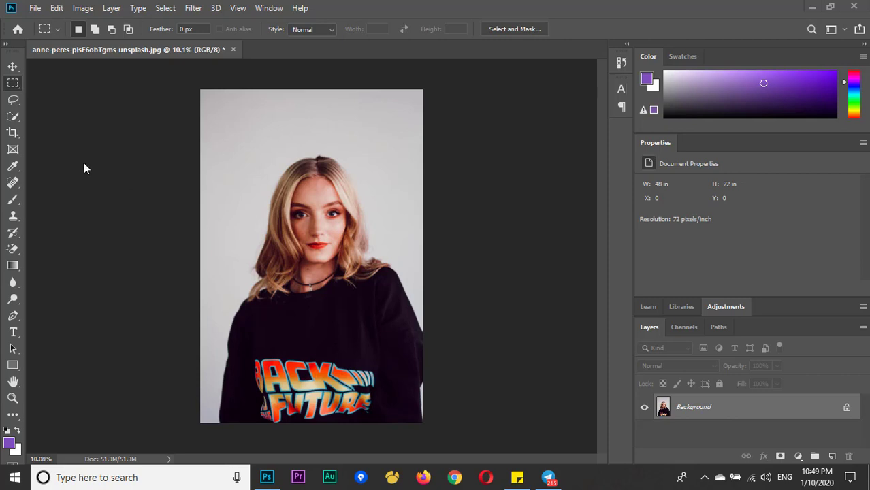
{"action": "left_click", "coordinate": [14, 117]}
{"action": "left_click", "coordinate": [41, 117]}
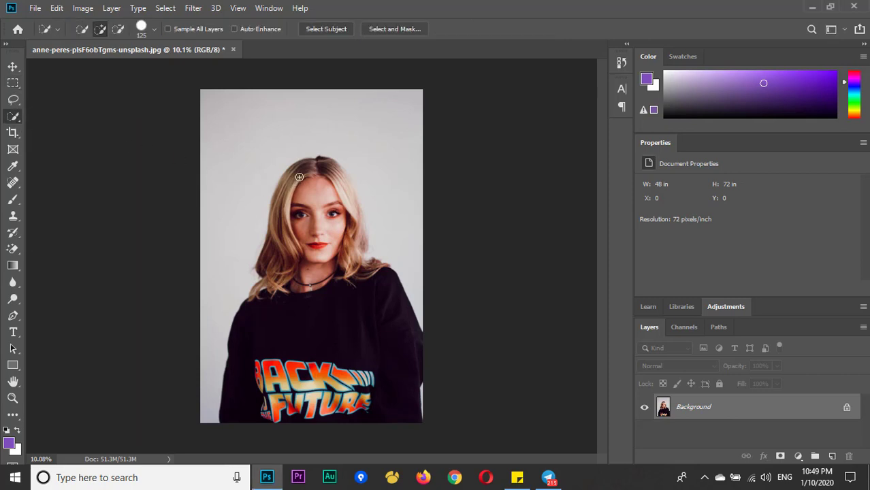
{"action": "left_click_drag", "start_coordinate": [298, 177], "coordinate": [351, 339]}
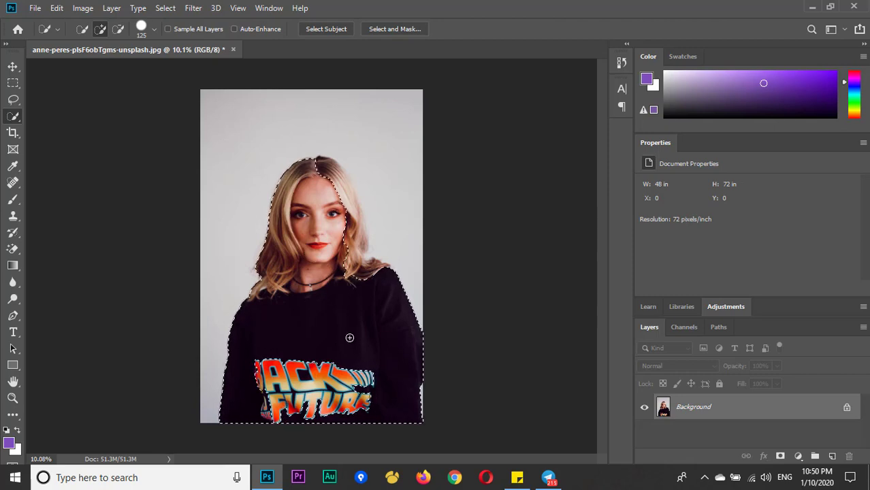
Replace it with a Select Subject selection of the woman
{"action": "left_click", "coordinate": [328, 30]}
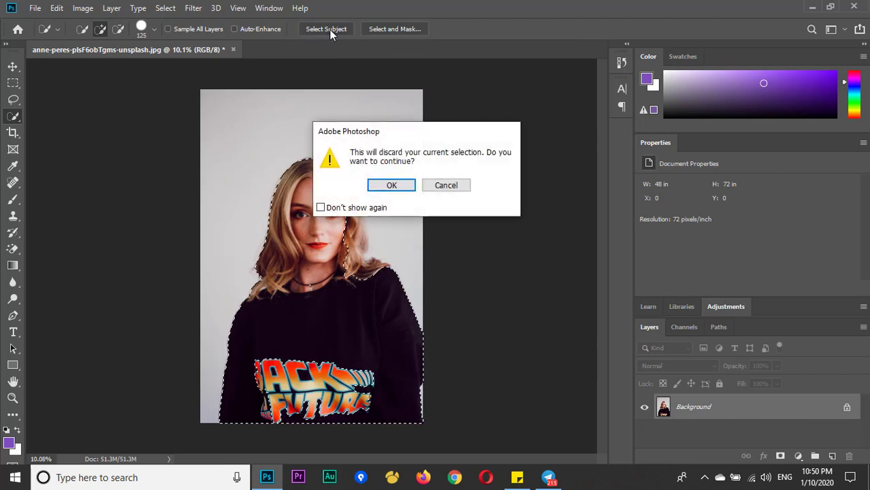
{"action": "left_click", "coordinate": [392, 188]}
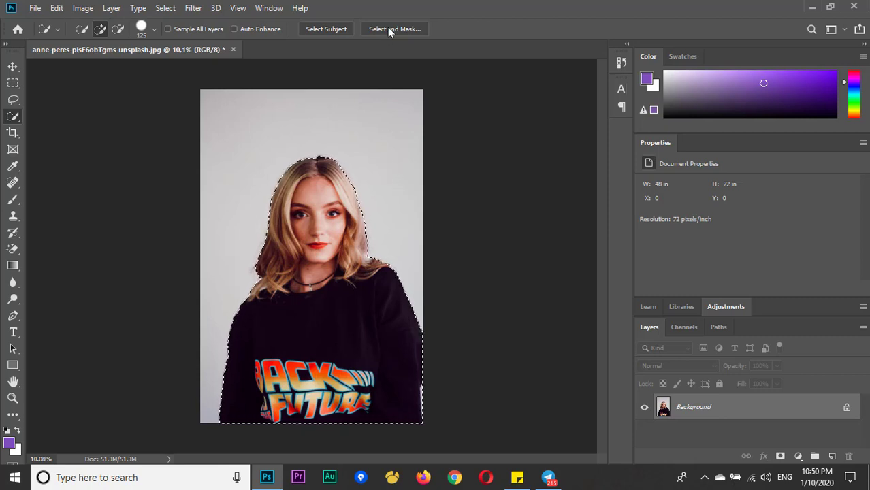
{"action": "scroll", "coordinate": [406, 211], "scroll_direction": "up", "scroll_amount": 2}
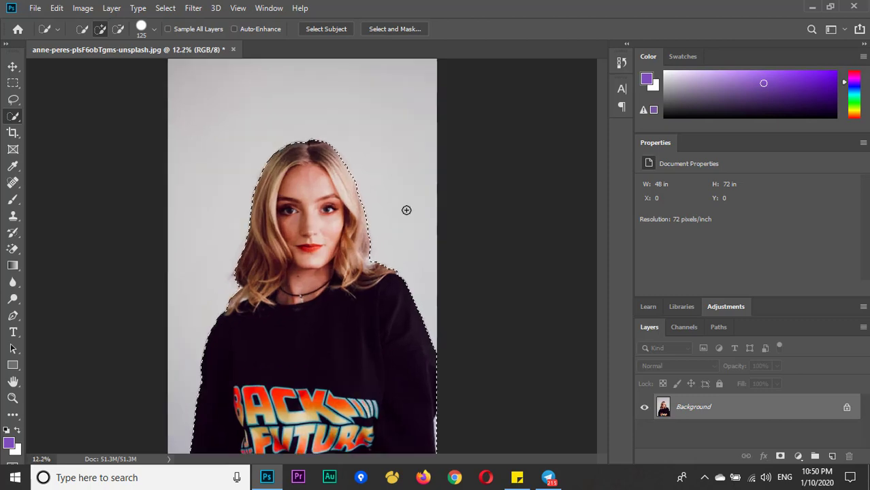
{"action": "scroll", "coordinate": [405, 212], "scroll_direction": "up", "scroll_amount": 2}
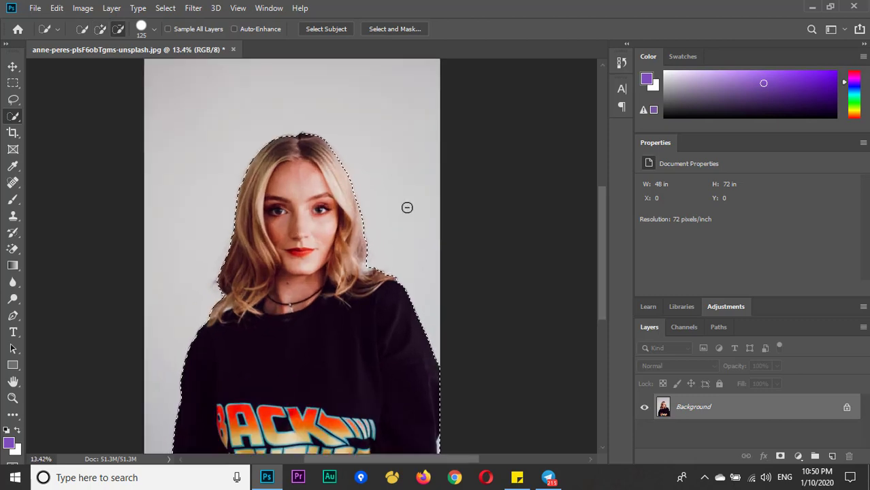
Open Select and Mask and set View Mode to On Layers to preview the woman on transparency
{"action": "left_click", "coordinate": [393, 29]}
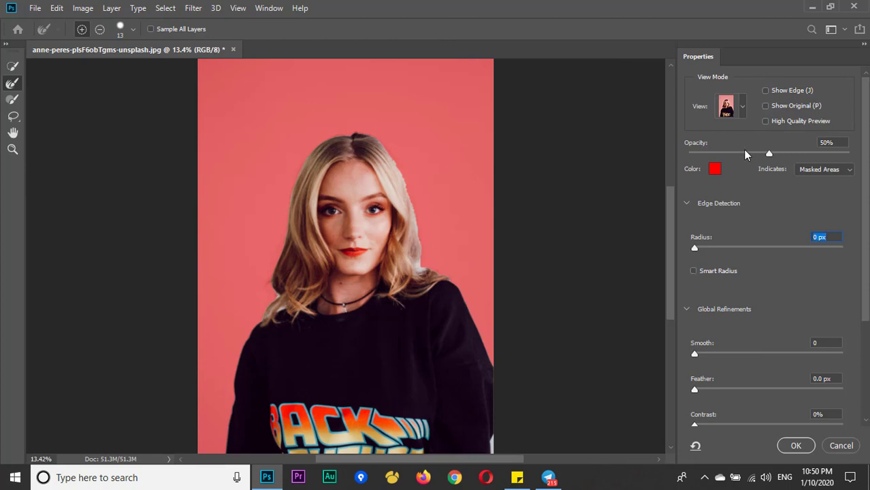
{"action": "left_click", "coordinate": [741, 108]}
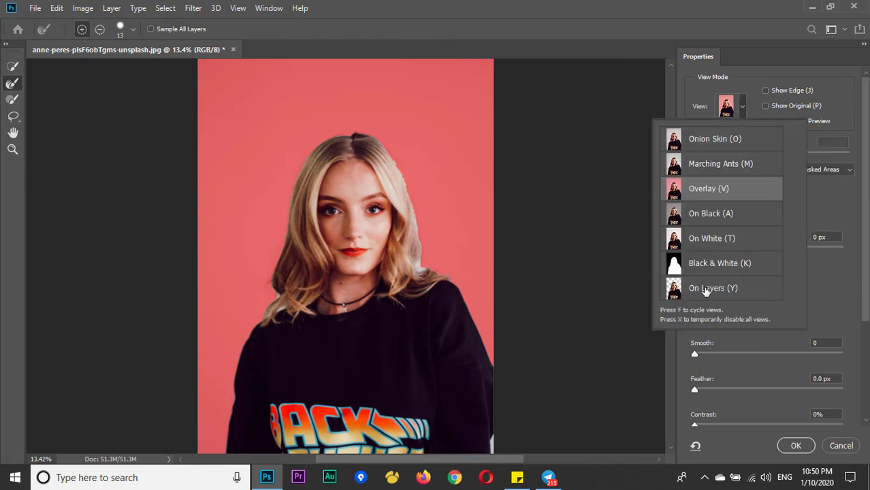
{"action": "left_click", "coordinate": [741, 110]}
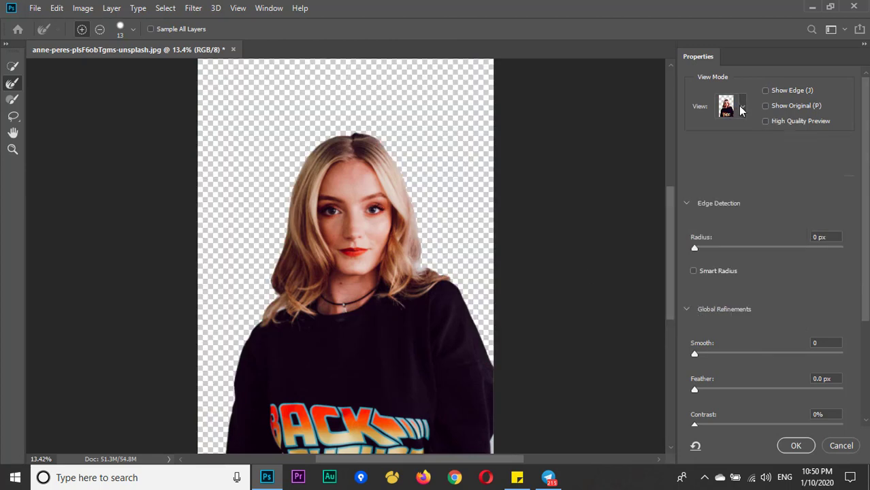
{"action": "left_click", "coordinate": [741, 112]}
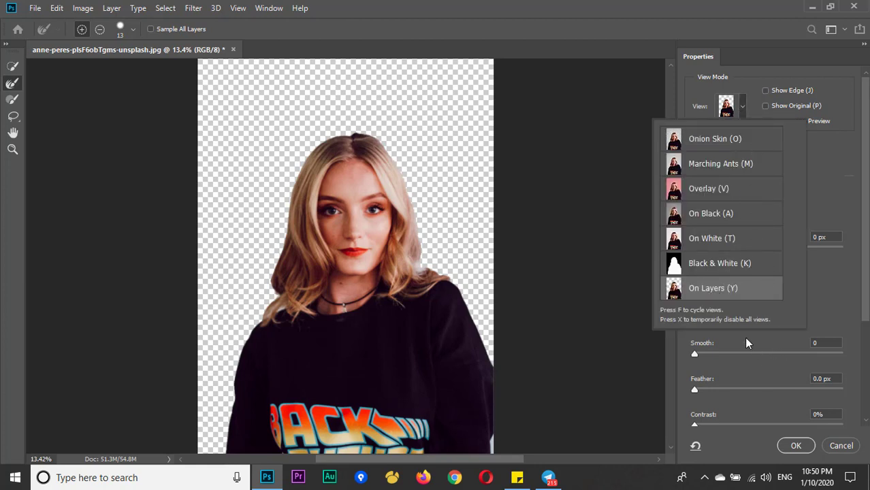
{"action": "left_click", "coordinate": [825, 296]}
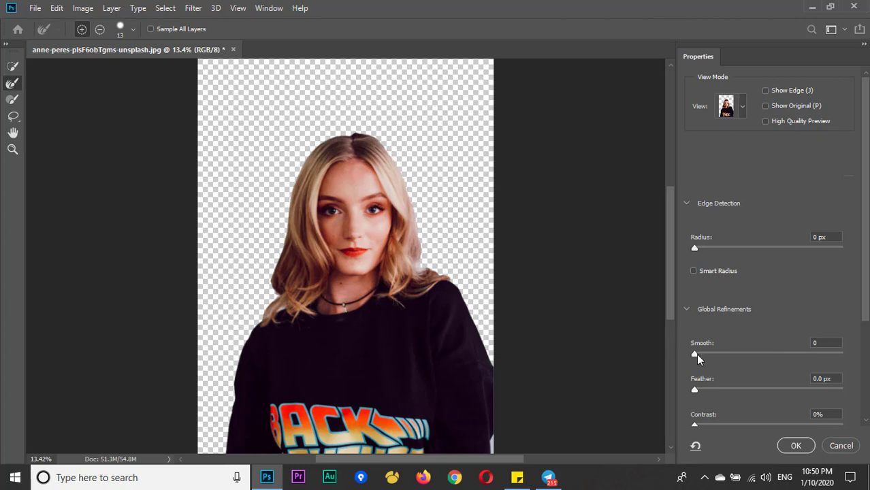
Trial Smooth and edge radius changes, compare views, then return to the On Layers preview
{"action": "mouse_move", "coordinate": [695, 355]}
{"action": "left_mouse_down"}
{"action": "mouse_move", "coordinate": [731, 353]}
{"action": "mouse_move", "coordinate": [693, 352]}
{"action": "mouse_move", "coordinate": [717, 353]}
{"action": "left_mouse_up"}
{"action": "mouse_move", "coordinate": [694, 248]}
{"action": "left_mouse_down"}
{"action": "mouse_move", "coordinate": [849, 243]}
{"action": "mouse_move", "coordinate": [730, 256]}
{"action": "left_mouse_up"}
{"action": "key", "text": "m"}
{"action": "left_click_drag", "start_coordinate": [669, 256], "coordinate": [670, 274]}
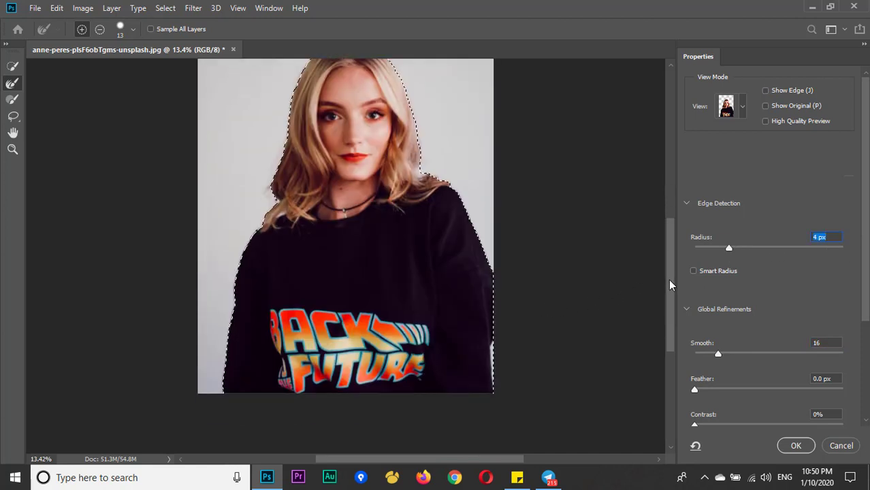
{"action": "left_click", "coordinate": [742, 116]}
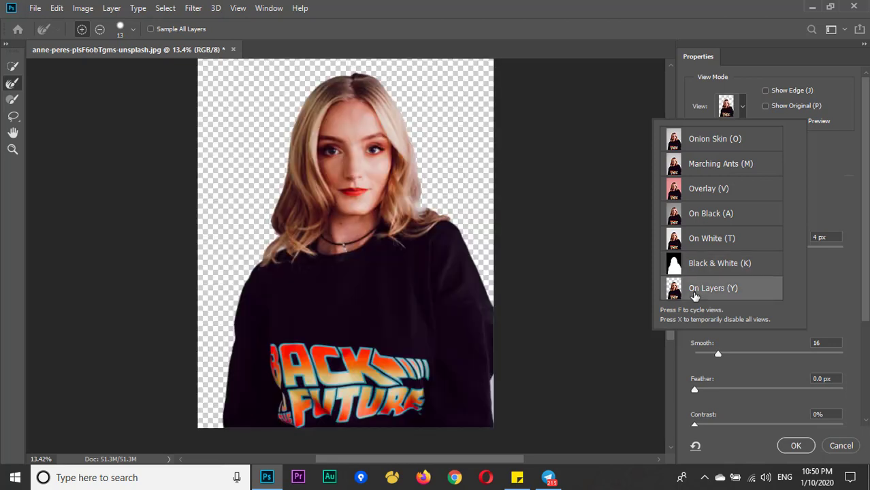
{"action": "left_click", "coordinate": [747, 301]}
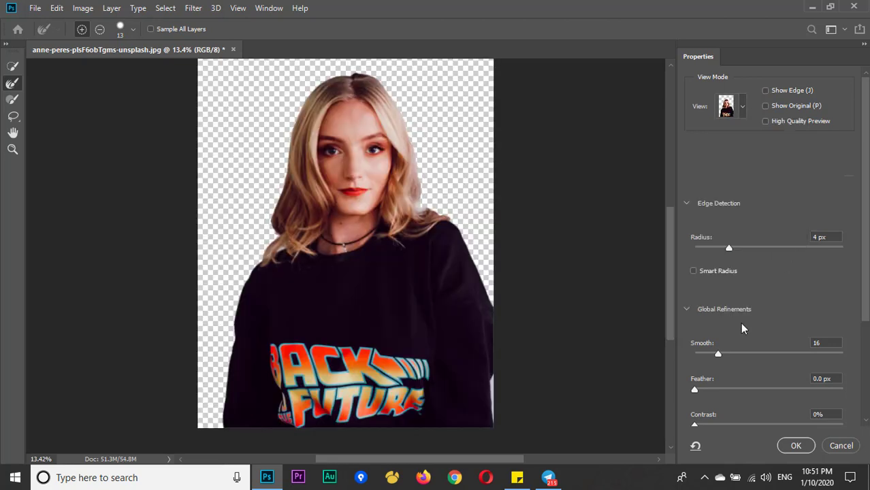
Set Radius 0 px, Smooth 15, Feather 4.1 px and Shift Edge -27%, then apply
{"action": "left_click_drag", "start_coordinate": [731, 259], "coordinate": [666, 257]}
{"action": "mouse_move", "coordinate": [715, 353]}
{"action": "left_mouse_down"}
{"action": "mouse_move", "coordinate": [689, 354]}
{"action": "mouse_move", "coordinate": [715, 354]}
{"action": "left_mouse_up"}
{"action": "left_click_drag", "start_coordinate": [696, 390], "coordinate": [729, 388]}
{"action": "left_click", "coordinate": [728, 389]}
{"action": "scroll", "coordinate": [701, 428], "scroll_direction": "down", "scroll_amount": 1}
{"action": "left_click_drag", "start_coordinate": [713, 420], "coordinate": [734, 420]}
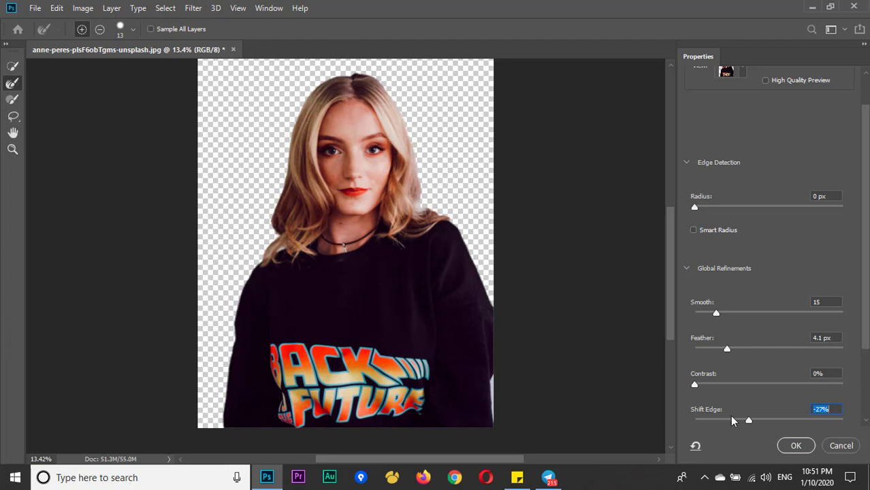
{"action": "left_click", "coordinate": [797, 445]}
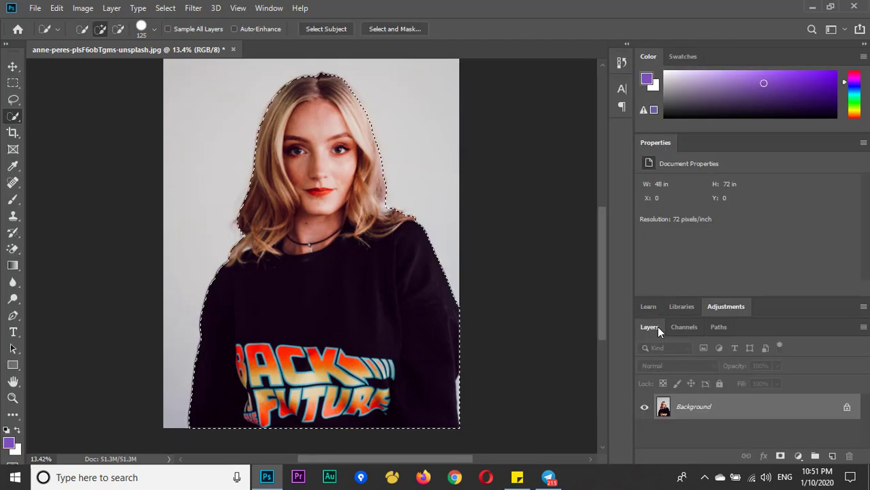
Zoom out to 11.1% and duplicate the Background layer as Background copy
{"action": "scroll", "coordinate": [526, 226], "scroll_direction": "down", "scroll_amount": 1}
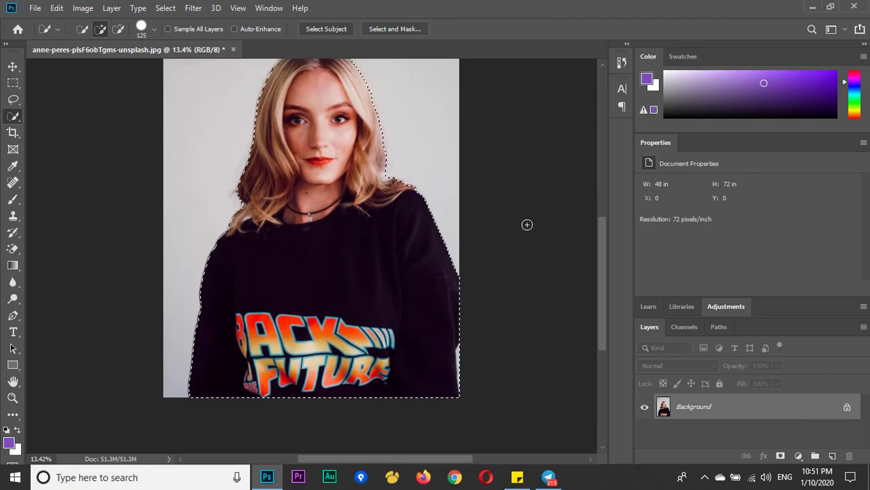
{"action": "scroll", "coordinate": [526, 224], "scroll_direction": "up", "scroll_amount": 2}
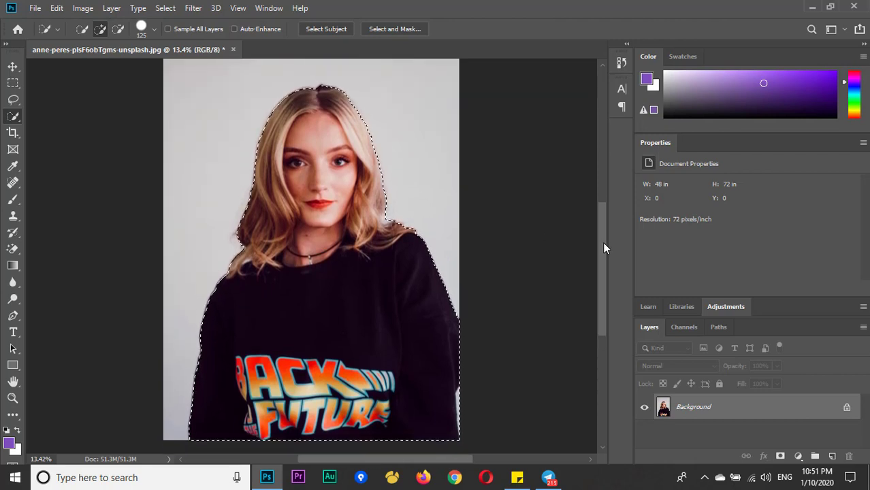
{"action": "scroll", "coordinate": [602, 242], "scroll_direction": "down", "scroll_amount": 1}
{"action": "left_click_drag", "start_coordinate": [603, 244], "coordinate": [604, 247]}
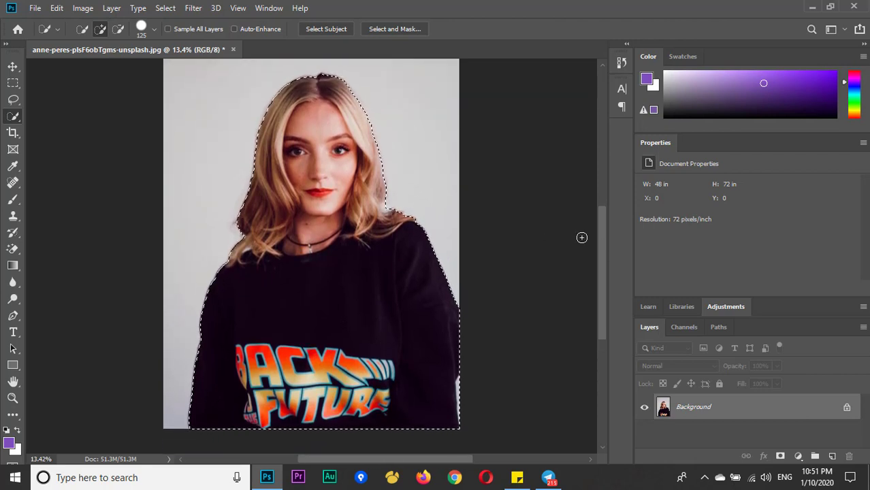
{"action": "scroll", "coordinate": [522, 236], "scroll_direction": "down", "scroll_amount": 1}
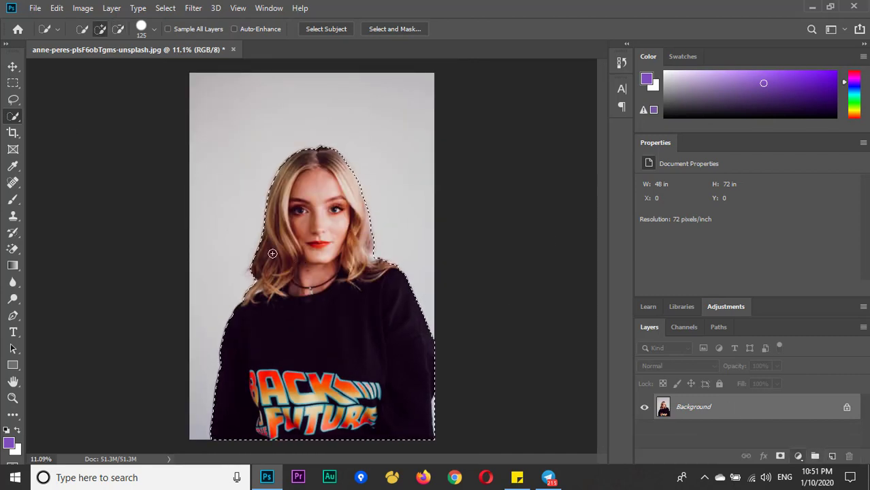
{"action": "left_click_drag", "start_coordinate": [718, 408], "coordinate": [834, 454]}
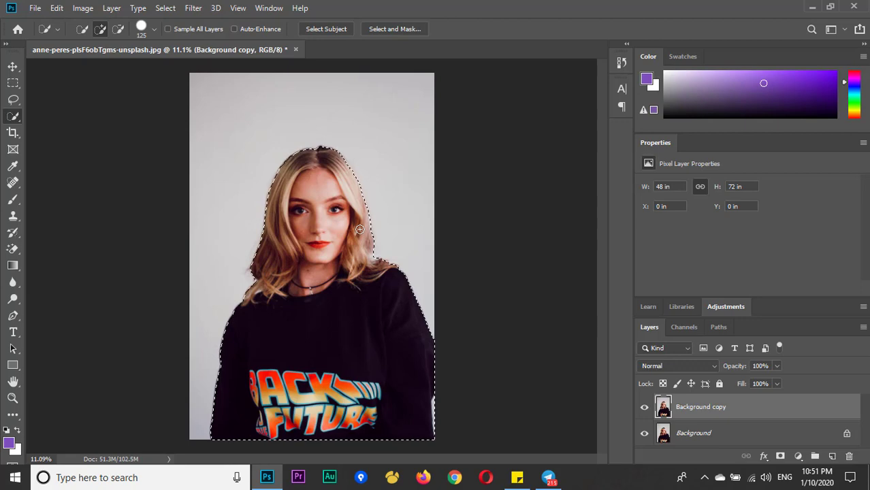
Create Untitled-1 at 1920x1080 px, 300 ppi, with Transparent background contents
{"action": "left_click", "coordinate": [34, 8]}
{"action": "left_click", "coordinate": [45, 21]}
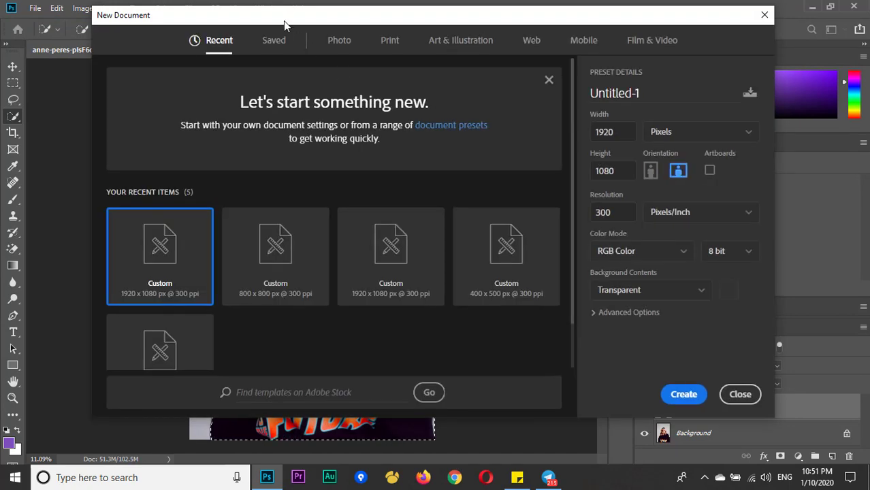
{"action": "left_click_drag", "start_coordinate": [284, 20], "coordinate": [366, 17]}
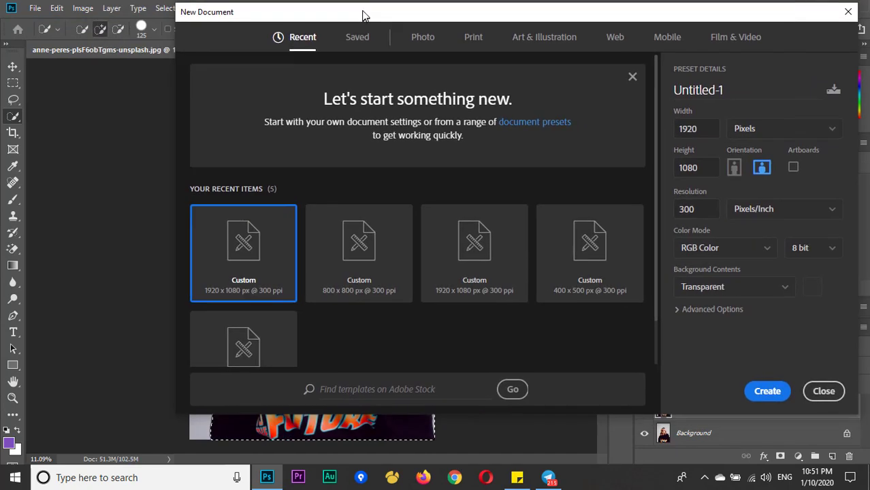
{"action": "double_click", "coordinate": [255, 258]}
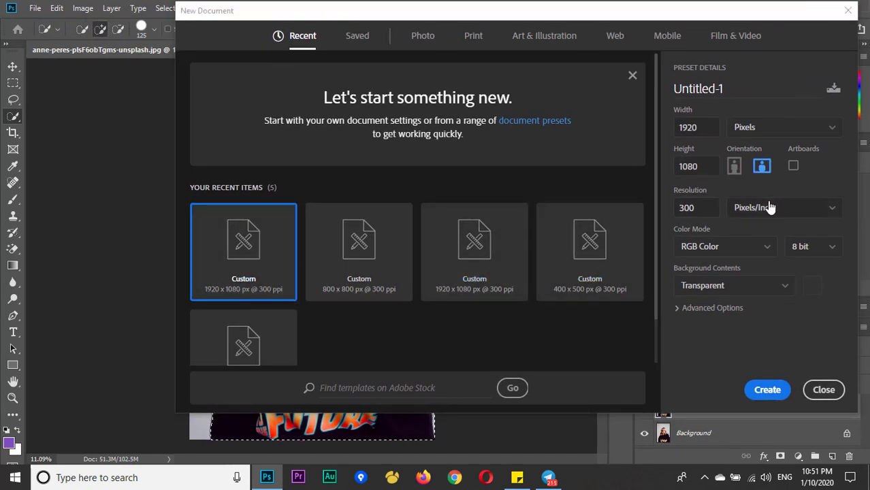
{"action": "left_click", "coordinate": [749, 286]}
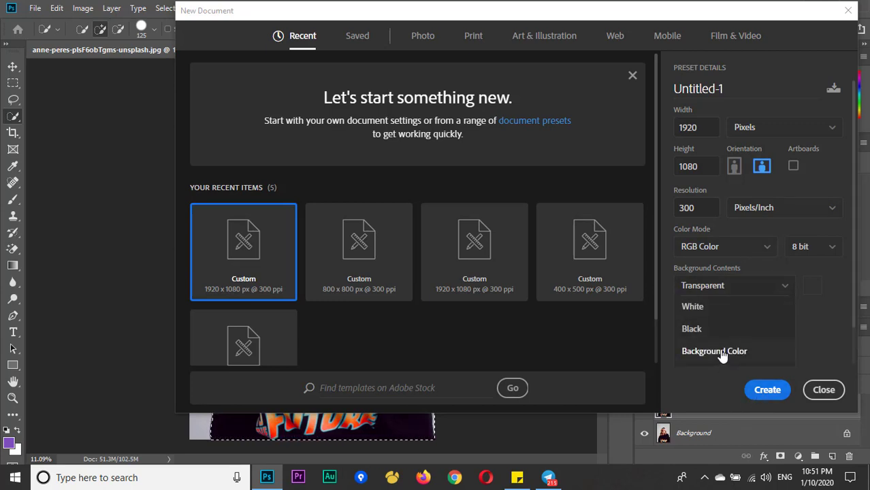
{"action": "left_click", "coordinate": [711, 286]}
{"action": "left_click", "coordinate": [766, 390]}
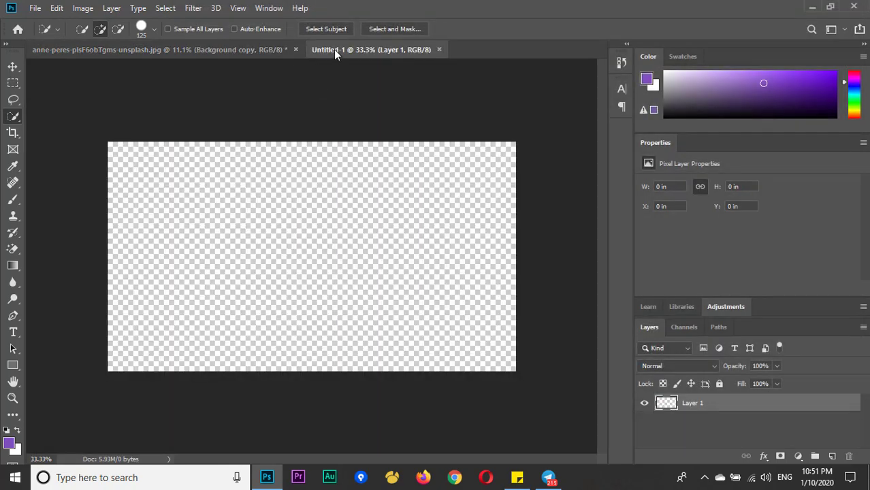
Drag the selected woman with the Move tool from the photo into the floated Untitled-1 window
{"action": "left_click_drag", "start_coordinate": [333, 49], "coordinate": [454, 66]}
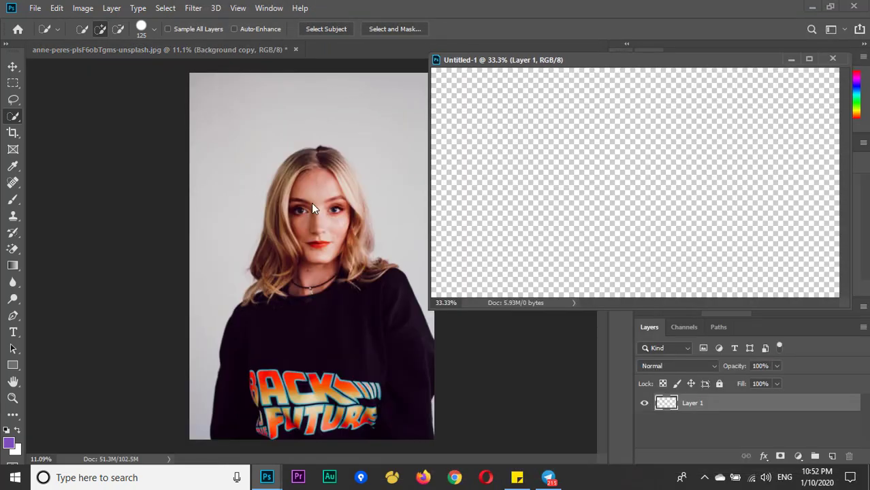
{"action": "left_click", "coordinate": [311, 203]}
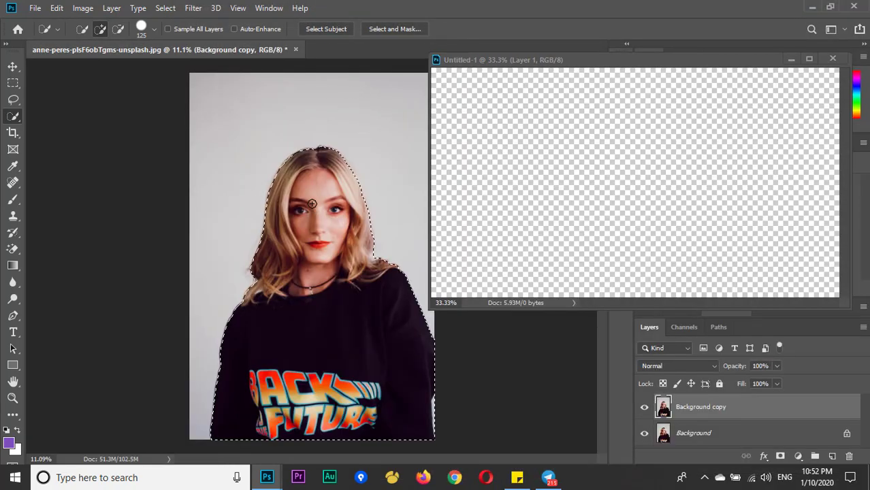
{"action": "left_click", "coordinate": [13, 66]}
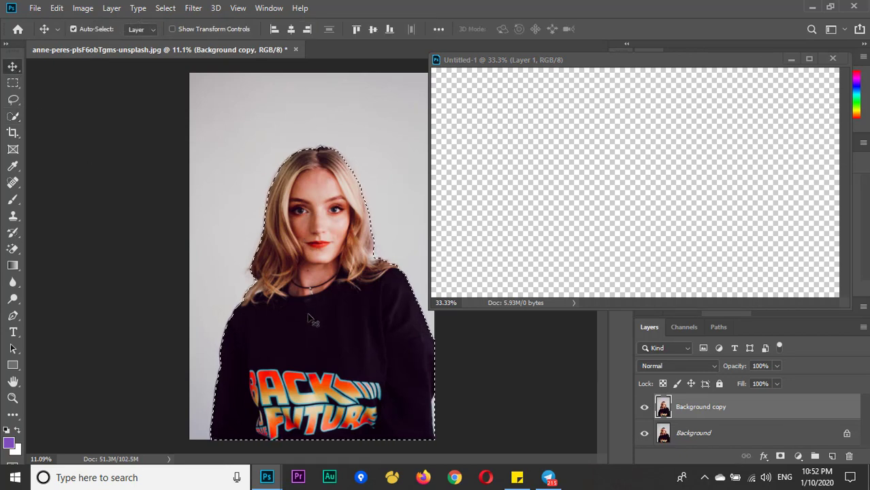
{"action": "left_click_drag", "start_coordinate": [307, 315], "coordinate": [468, 229]}
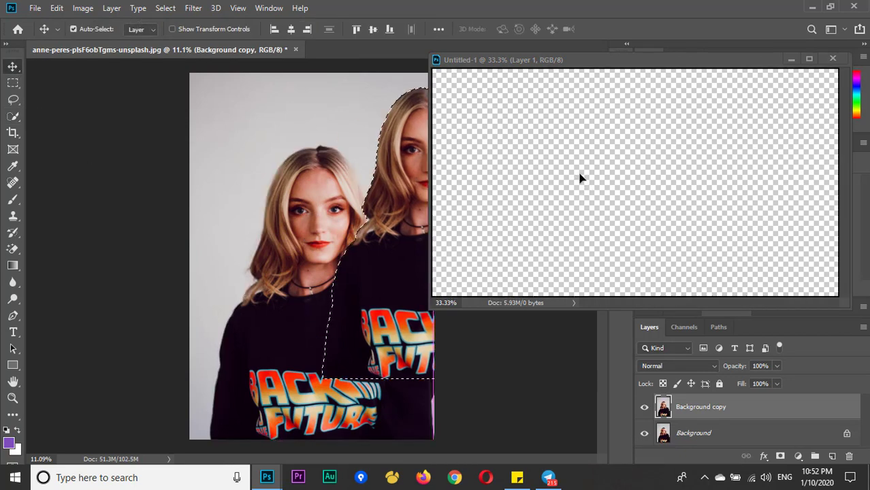
{"action": "left_click_drag", "start_coordinate": [580, 178], "coordinate": [571, 183]}
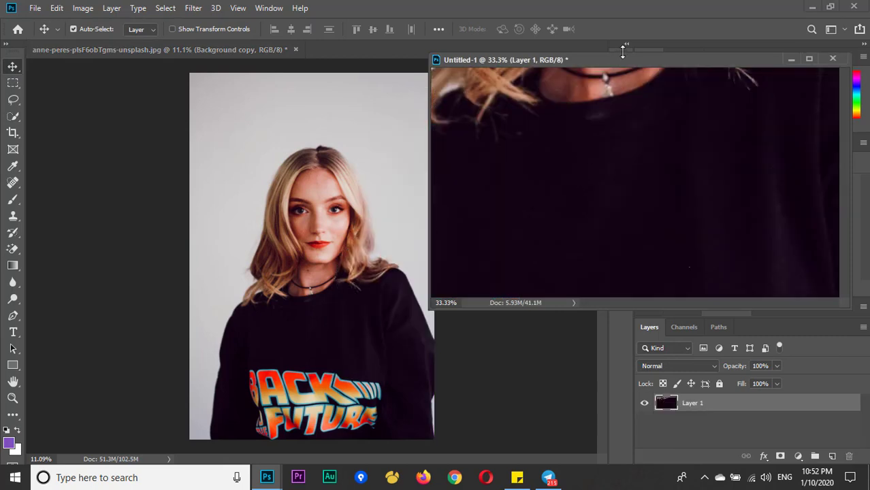
{"action": "left_click_drag", "start_coordinate": [602, 66], "coordinate": [566, 52]}
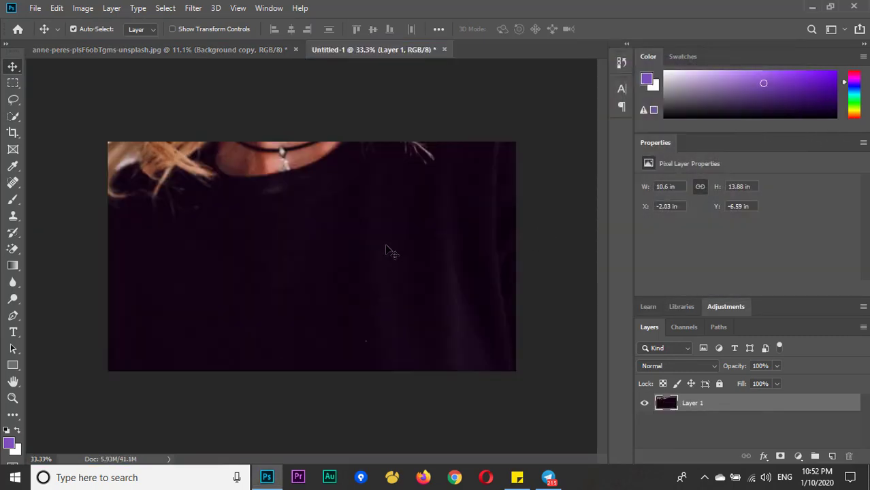
Free-transform the pasted woman to about 25% so she fits the canvas, and commit
{"action": "key", "text": "ctrl+t"}
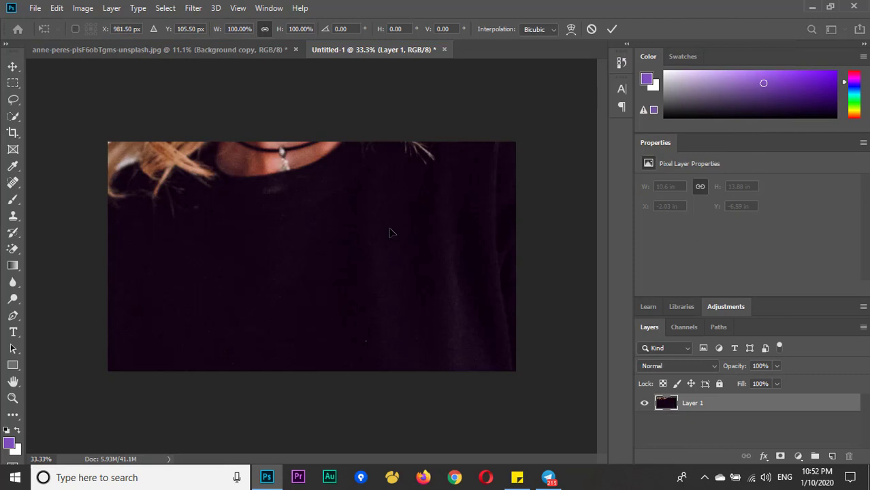
{"action": "key", "text": "ctrl+0"}
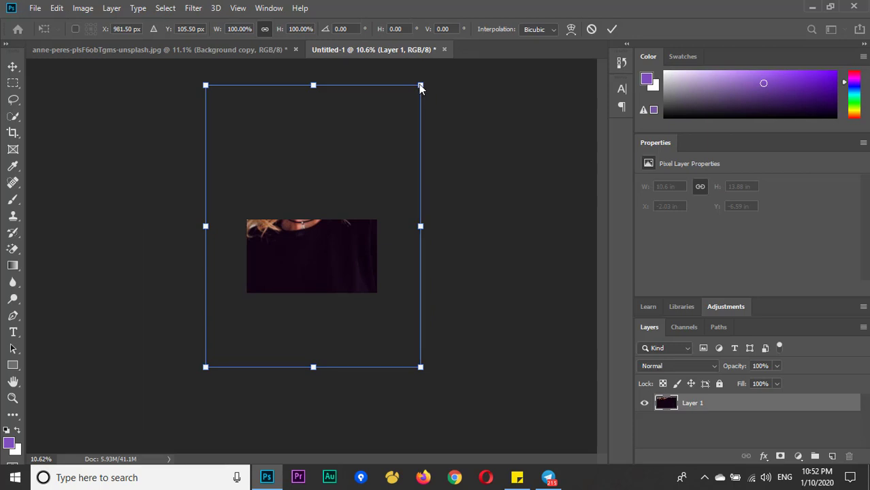
{"action": "mouse_move", "coordinate": [420, 87]}
{"action": "left_mouse_down"}
{"action": "mouse_move", "coordinate": [327, 253]}
{"action": "mouse_move", "coordinate": [328, 324]}
{"action": "left_mouse_up"}
{"action": "key", "text": "ctrl+0"}
{"action": "key", "text": "ctrl+0"}
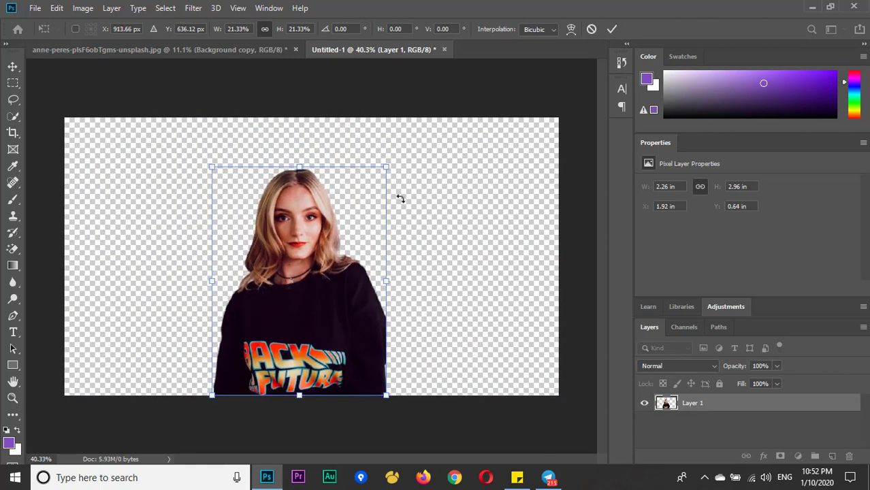
{"action": "left_click_drag", "start_coordinate": [386, 172], "coordinate": [424, 120]}
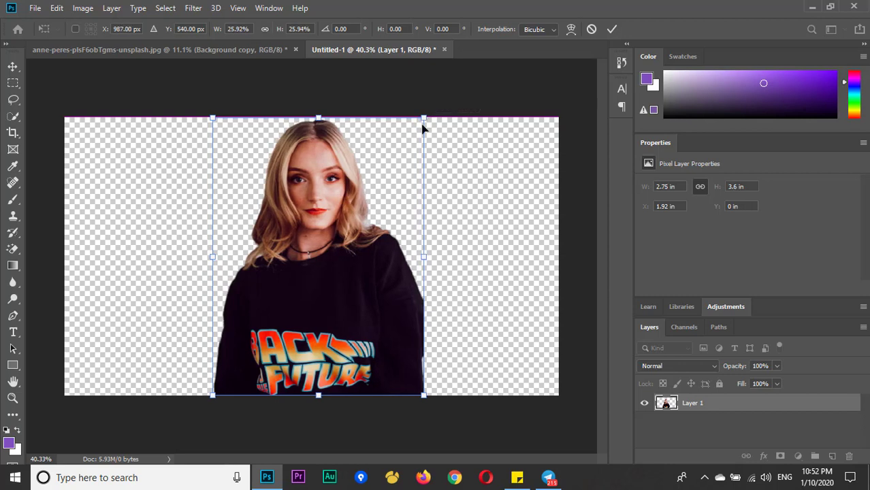
{"action": "left_click_drag", "start_coordinate": [424, 118], "coordinate": [417, 127]}
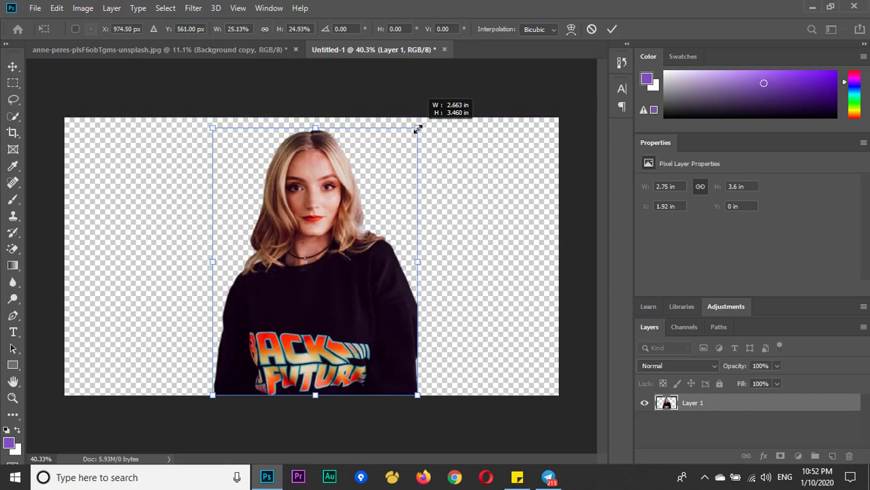
{"action": "left_click", "coordinate": [611, 29]}
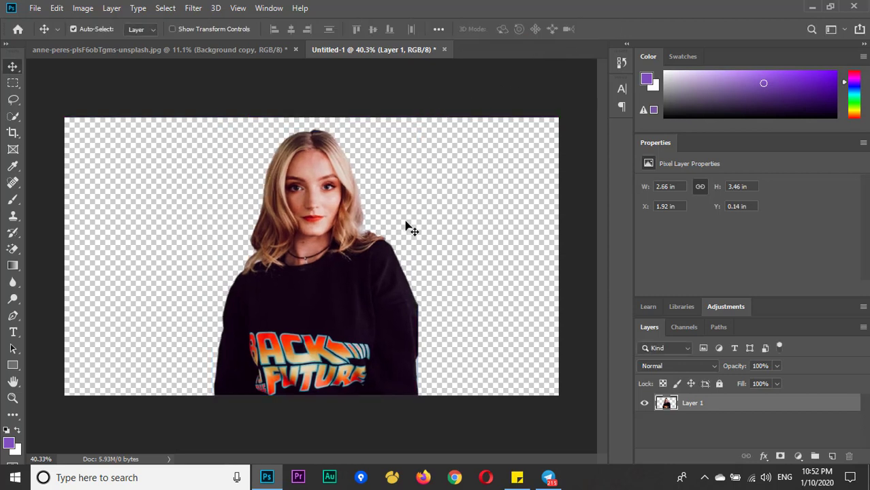
Move Layer 1 right of centre on the Untitled-1 canvas and fine-tune its position
{"action": "left_click", "coordinate": [246, 52]}
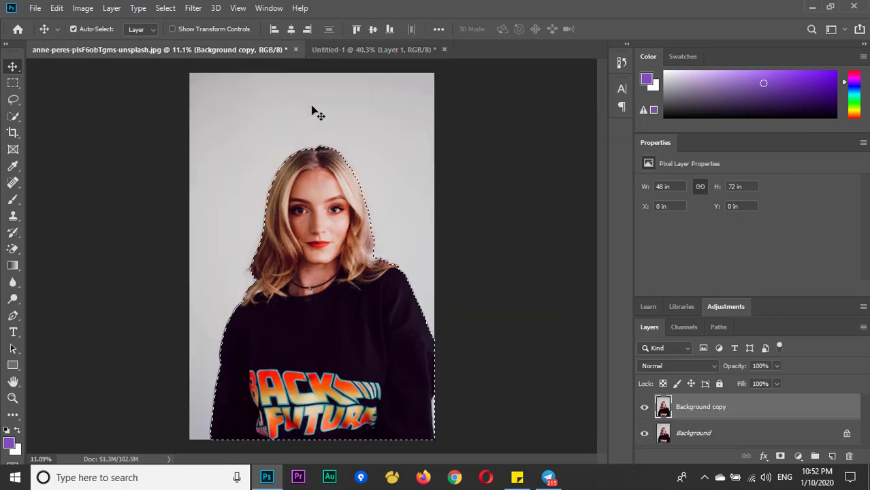
{"action": "left_click", "coordinate": [333, 49]}
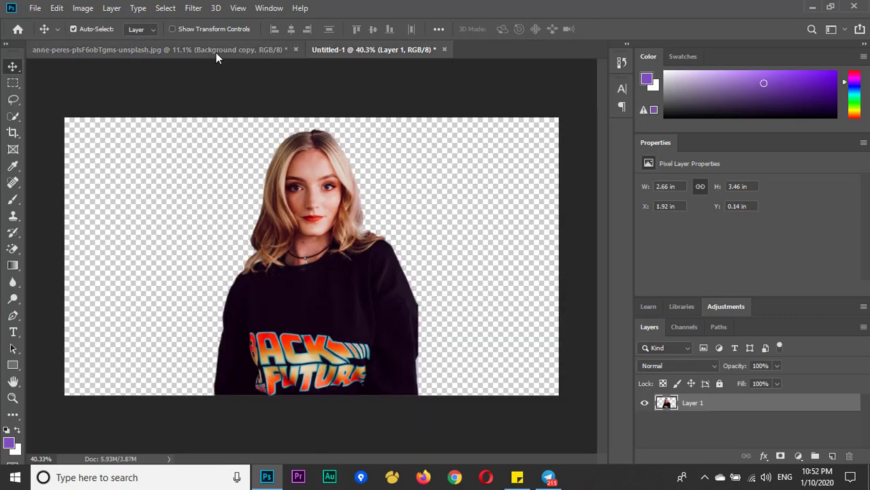
{"action": "left_click_drag", "start_coordinate": [343, 321], "coordinate": [384, 323]}
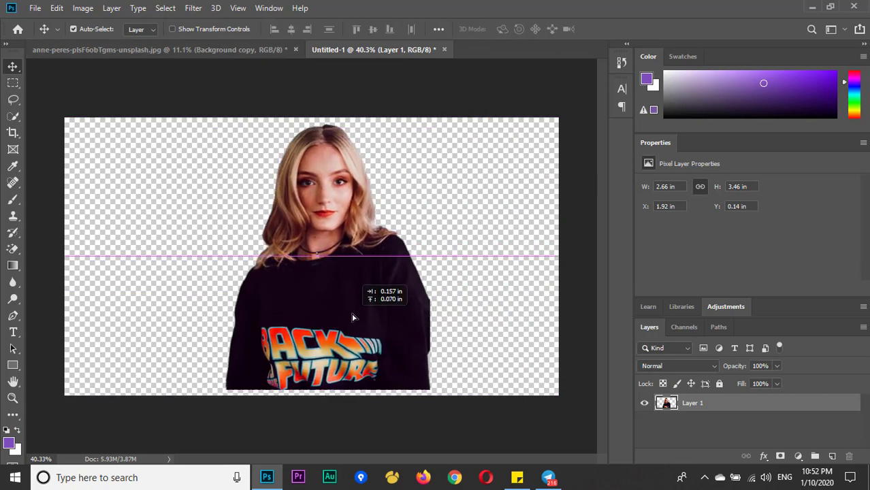
{"action": "mouse_move", "coordinate": [384, 323]}
{"action": "left_mouse_down"}
{"action": "mouse_move", "coordinate": [405, 312]}
{"action": "mouse_move", "coordinate": [402, 298]}
{"action": "left_mouse_up"}
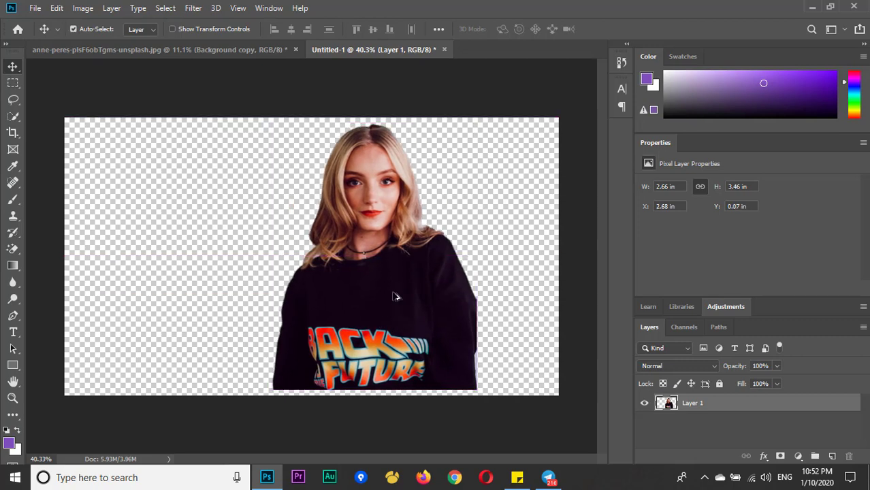
{"action": "scroll", "coordinate": [398, 297], "scroll_direction": "up", "scroll_amount": 4}
{"action": "scroll", "coordinate": [396, 297], "scroll_direction": "up", "scroll_amount": 1}
{"action": "scroll", "coordinate": [397, 297], "scroll_direction": "down", "scroll_amount": 3}
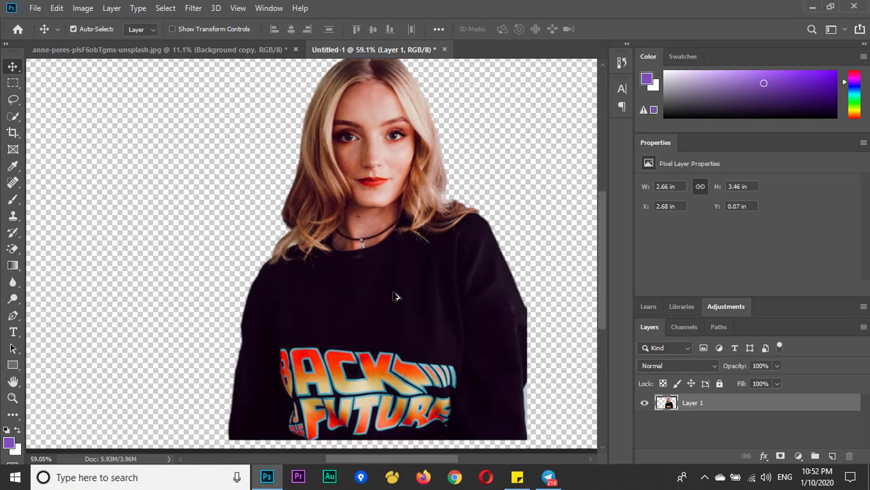
{"action": "scroll", "coordinate": [397, 297], "scroll_direction": "up", "scroll_amount": 1}
{"action": "scroll", "coordinate": [397, 297], "scroll_direction": "up", "scroll_amount": 2}
{"action": "scroll", "coordinate": [397, 297], "scroll_direction": "down", "scroll_amount": 3}
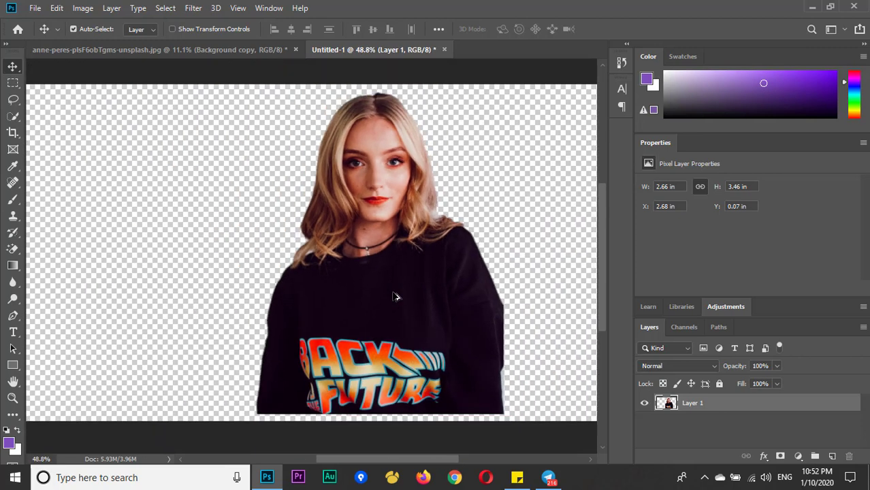
{"action": "scroll", "coordinate": [354, 218], "scroll_direction": "down", "scroll_amount": 2}
Switch between the documents and zoom Untitled-1 back out to check the woman's placement
{"action": "left_click", "coordinate": [245, 49]}
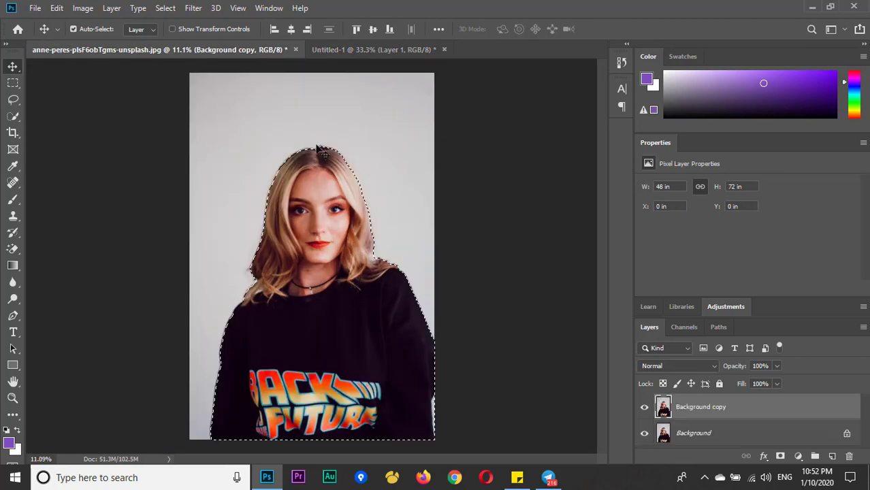
{"action": "left_click_drag", "start_coordinate": [328, 155], "coordinate": [363, 133]}
{"action": "scroll", "coordinate": [366, 221], "scroll_direction": "up", "scroll_amount": 3}
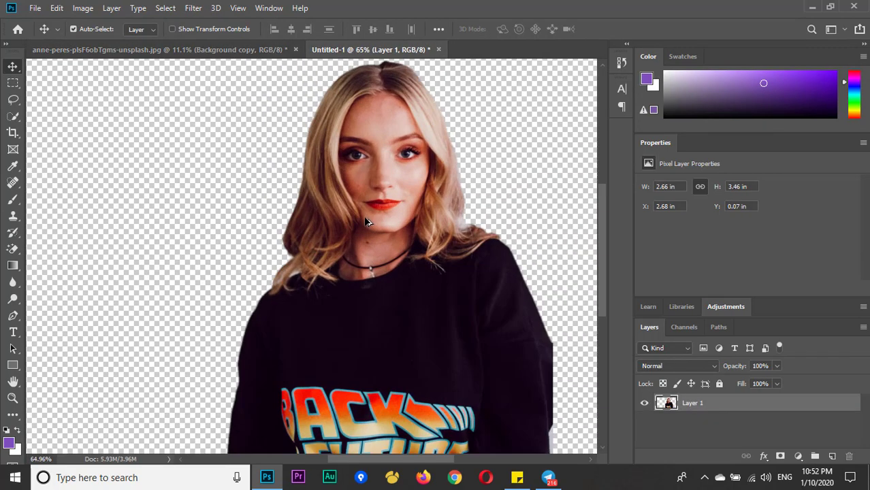
{"action": "scroll", "coordinate": [366, 222], "scroll_direction": "down", "scroll_amount": 1}
{"action": "scroll", "coordinate": [366, 221], "scroll_direction": "up", "scroll_amount": 1}
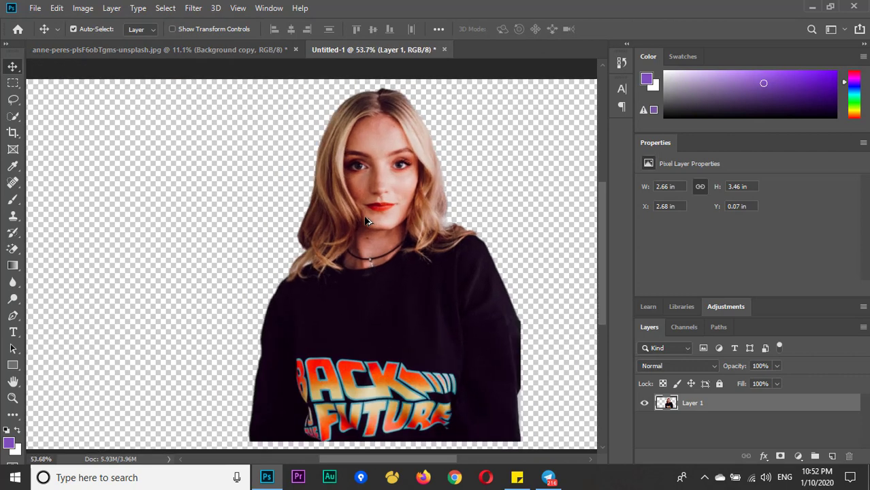
{"action": "scroll", "coordinate": [366, 221], "scroll_direction": "down", "scroll_amount": 1}
{"action": "scroll", "coordinate": [366, 221], "scroll_direction": "down", "scroll_amount": 1}
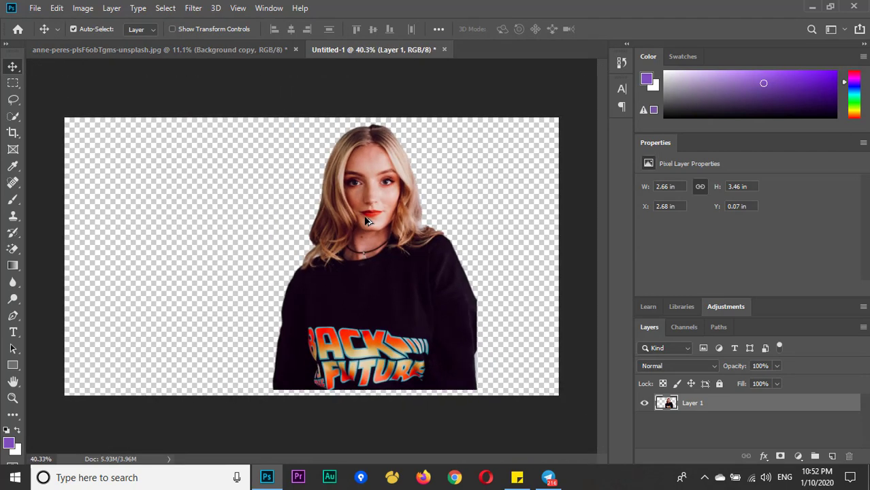
{"action": "scroll", "coordinate": [366, 221], "scroll_direction": "up", "scroll_amount": 1}
{"action": "scroll", "coordinate": [366, 221], "scroll_direction": "down", "scroll_amount": 1}
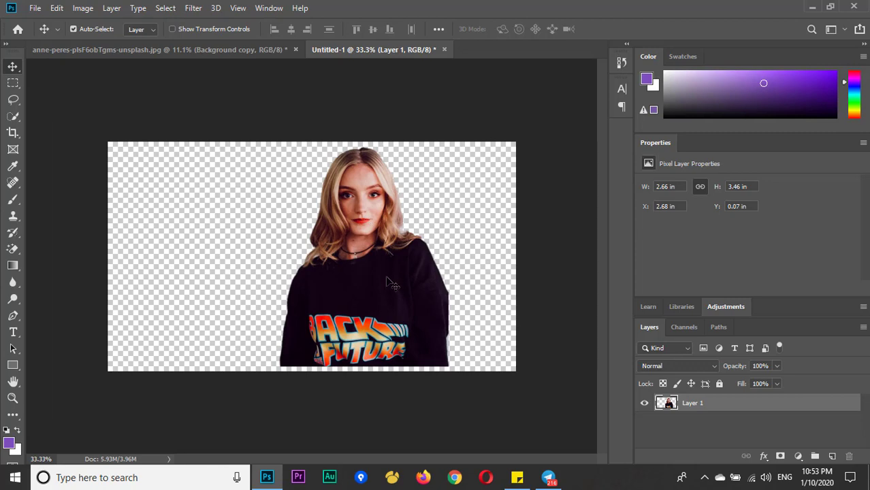